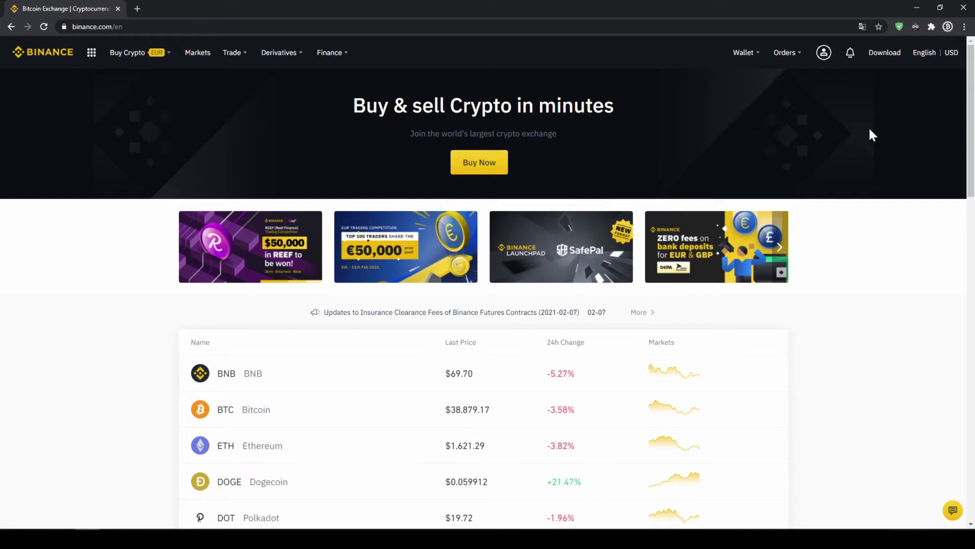
- Open the account's Basic Info settings and highlight the Verified identity-verification status
mouse_move(828, 58)
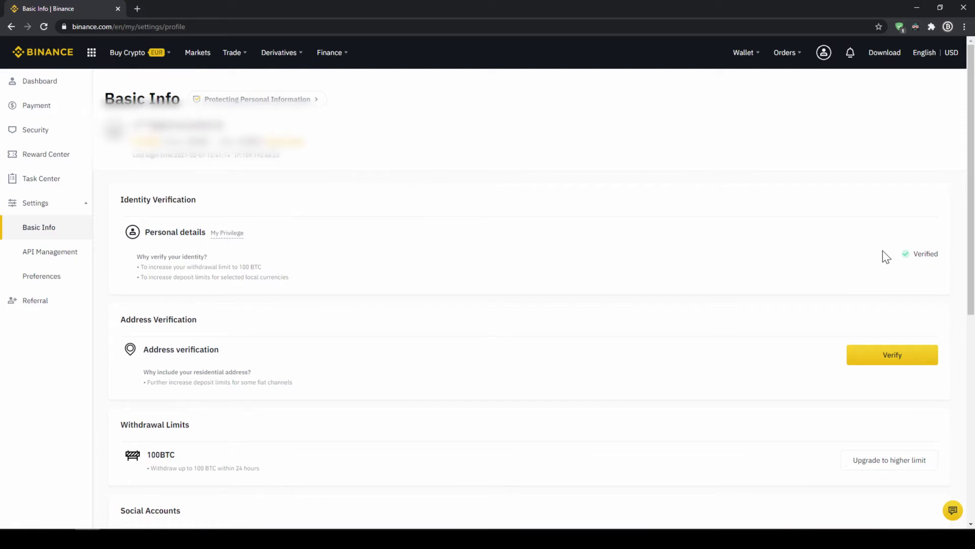
drag(900, 254, 947, 263)
click(950, 265)
- Open the Fiat and Spot wallet and highlight its Fiat Balance and Crypto Balance sections
mouse_move(751, 60)
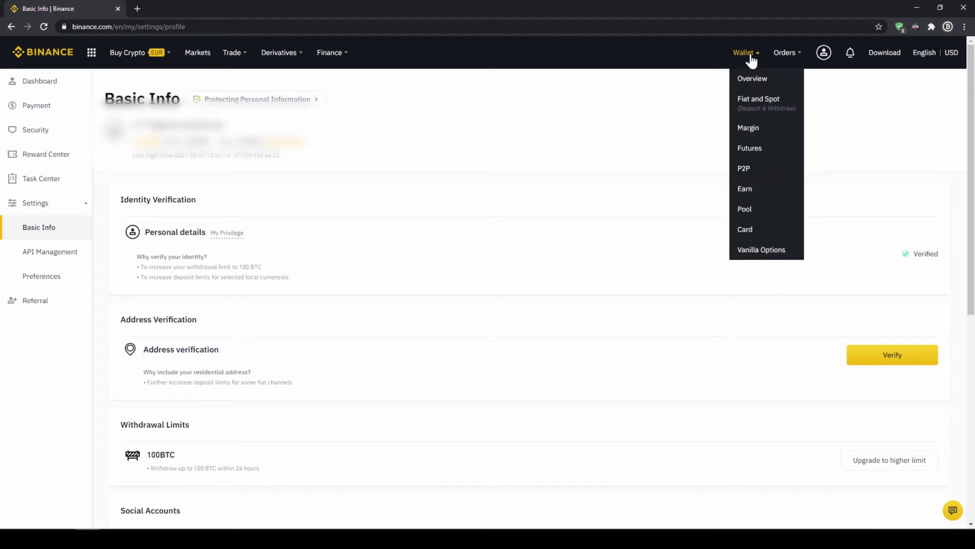
click(763, 113)
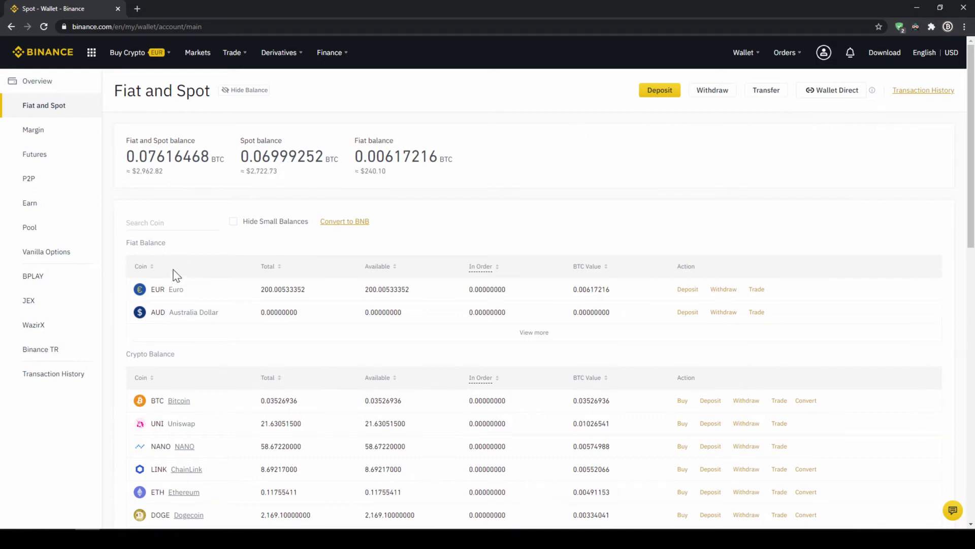
drag(136, 242, 185, 250)
drag(124, 354, 192, 362)
click(211, 361)
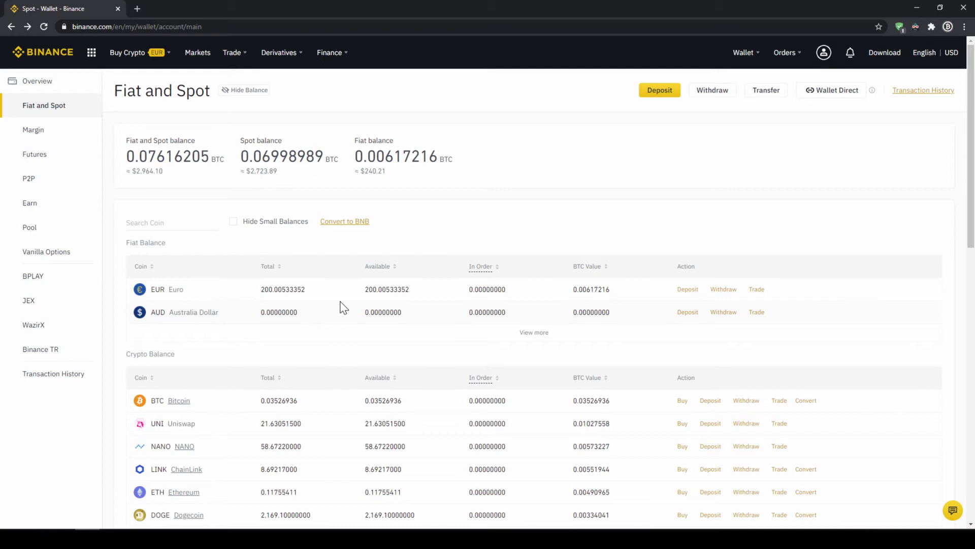
- Open the fiat deposit page and try switching the deposit currency to USD
click(661, 94)
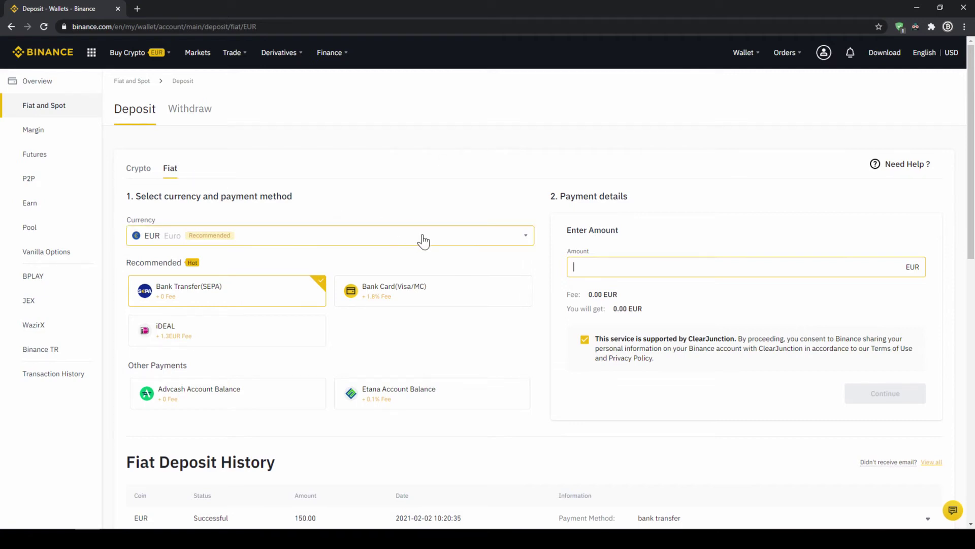
click(458, 213)
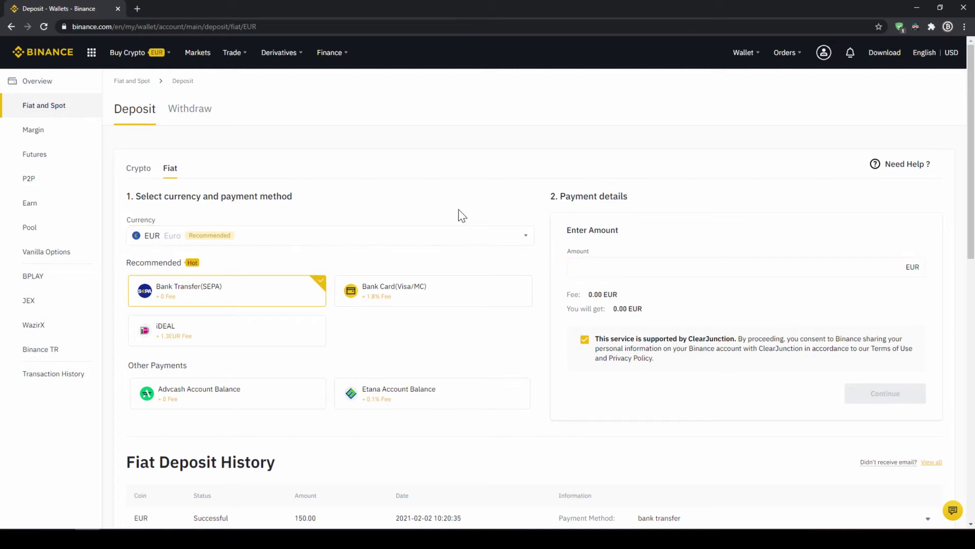
click(408, 246)
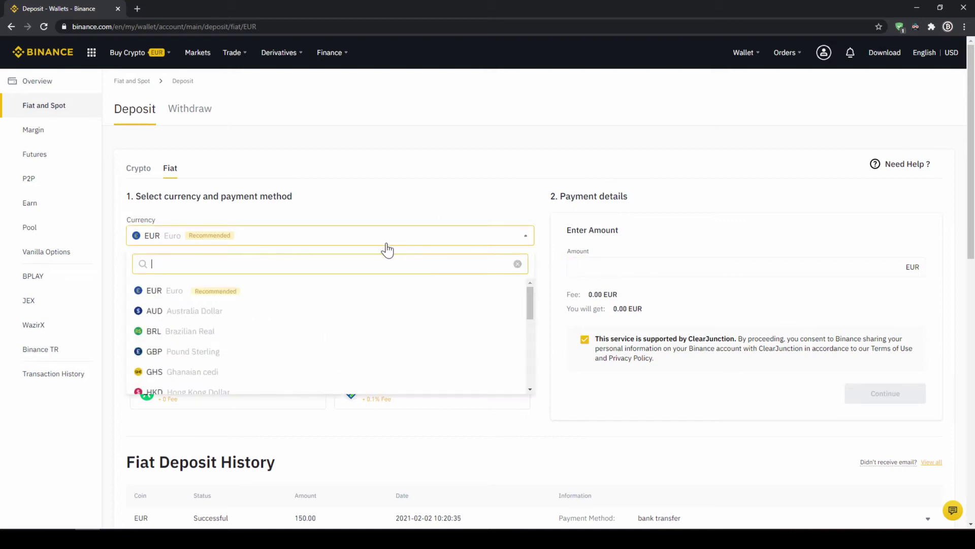
scroll(260, 315, down, 8)
scroll(222, 341, down, 1)
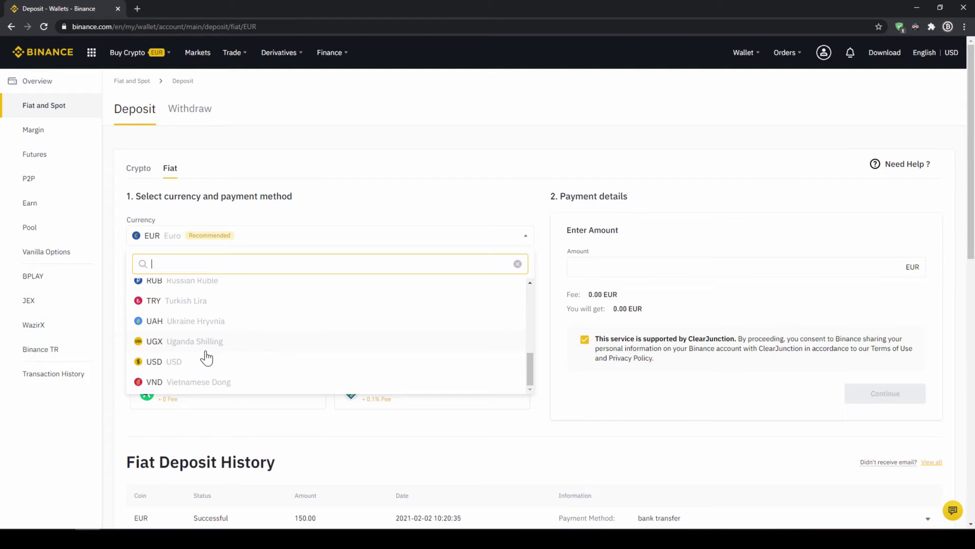
click(201, 362)
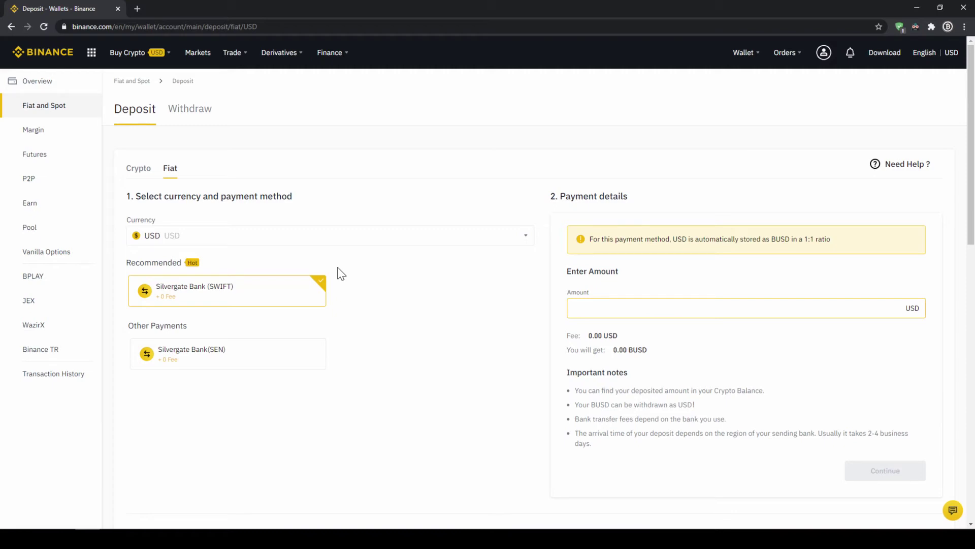
- Switch the currency back to EUR, choose Bank Transfer (SEPA), and enter 1000
click(325, 235)
scroll(256, 329, up, 10)
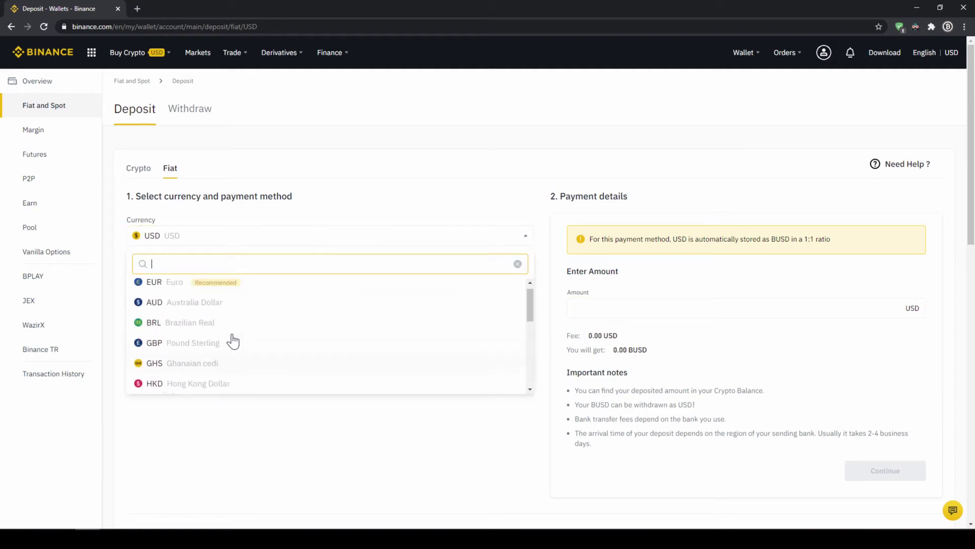
click(175, 295)
click(217, 285)
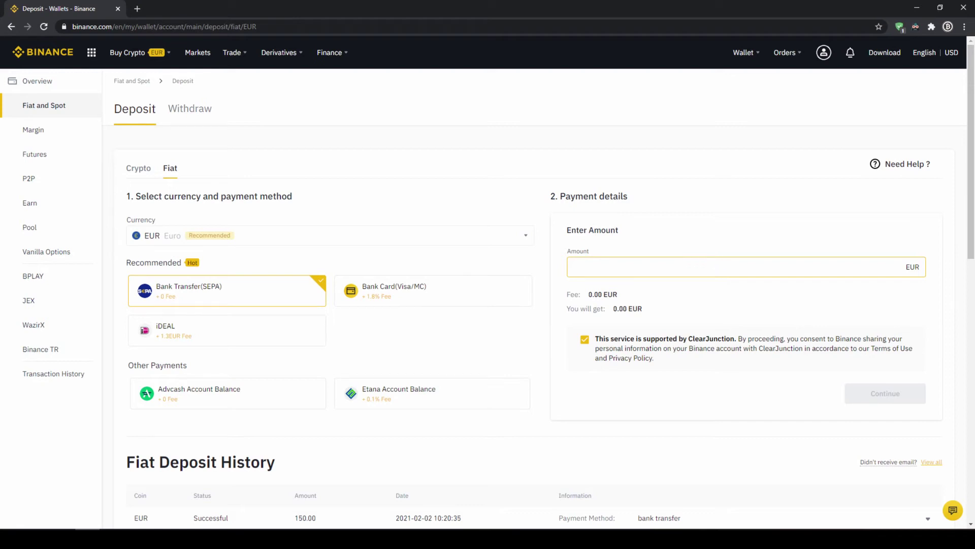
text(1000)
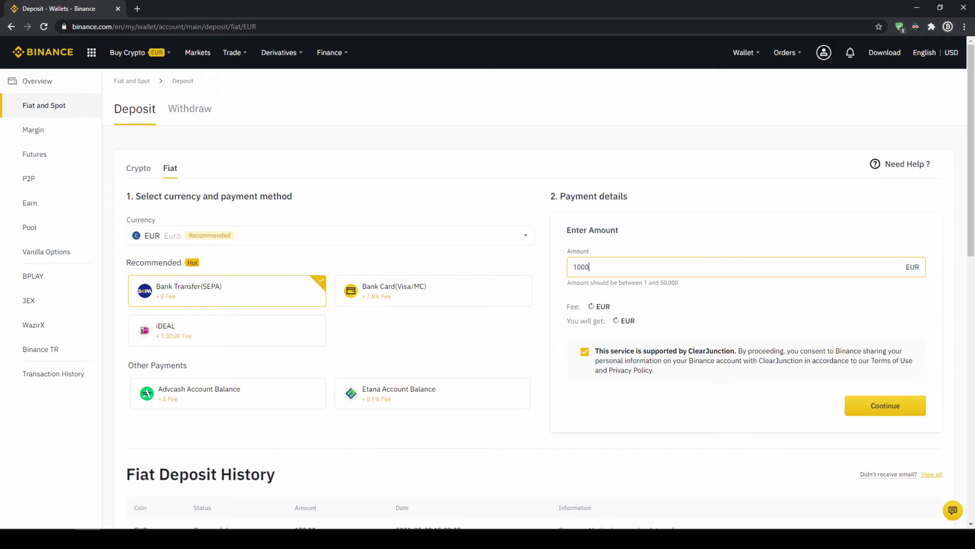
- Continue with the 1000 EUR deposit and highlight the reference code and its warning
click(882, 404)
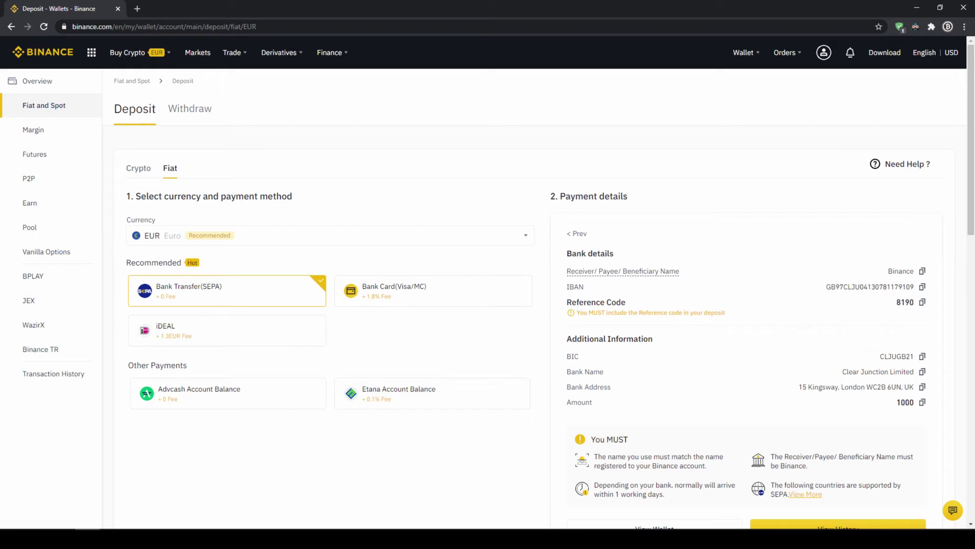
drag(598, 302, 878, 336)
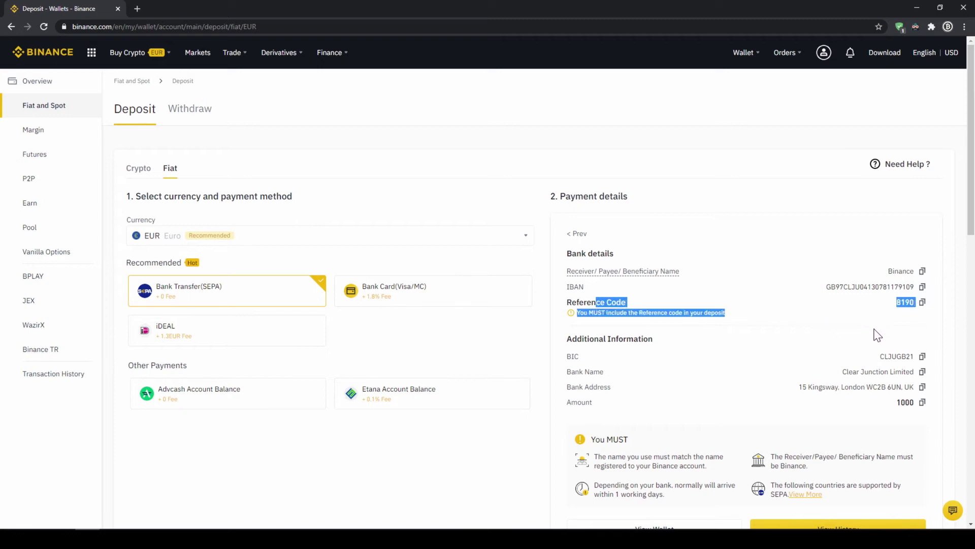
click(817, 348)
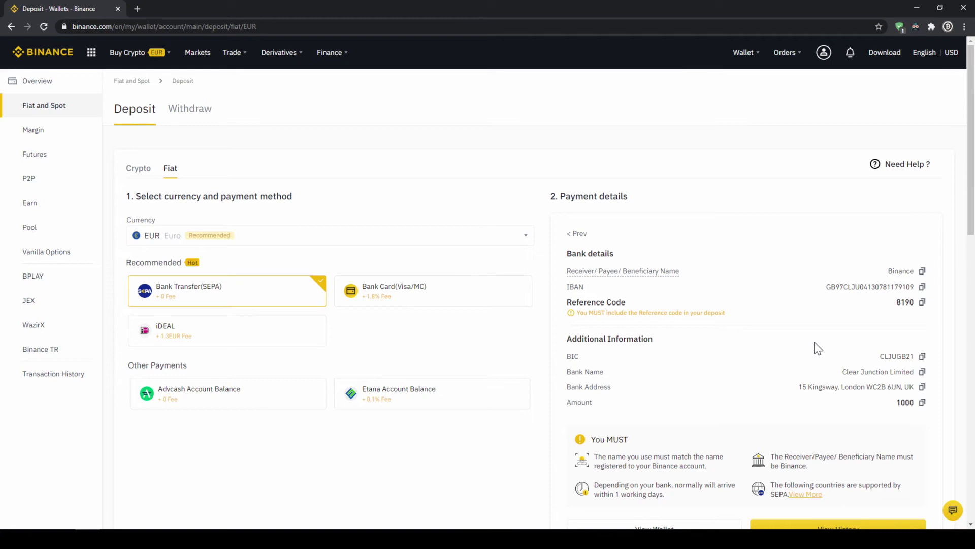
- Reopen Fiat and Spot and highlight the available EUR balance of 202.66188554
mouse_move(741, 53)
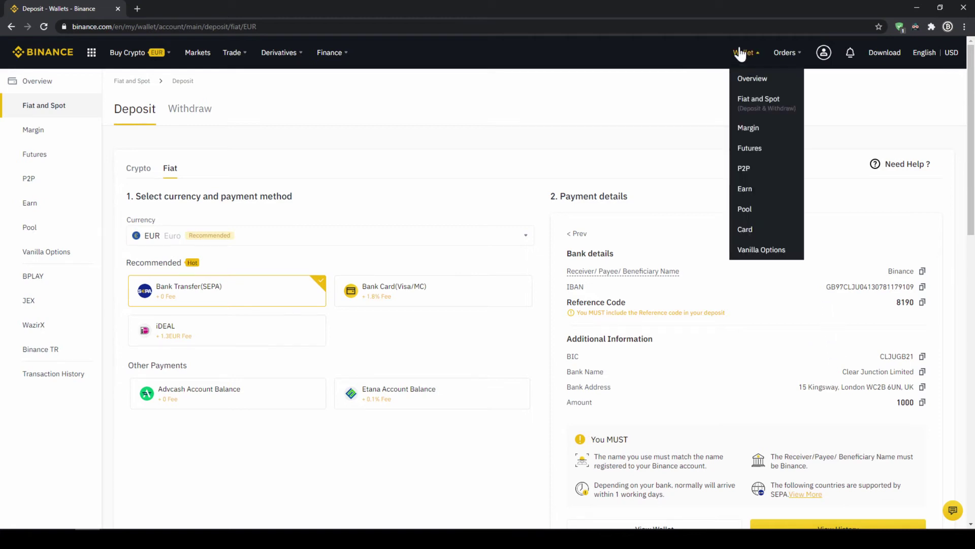
click(757, 108)
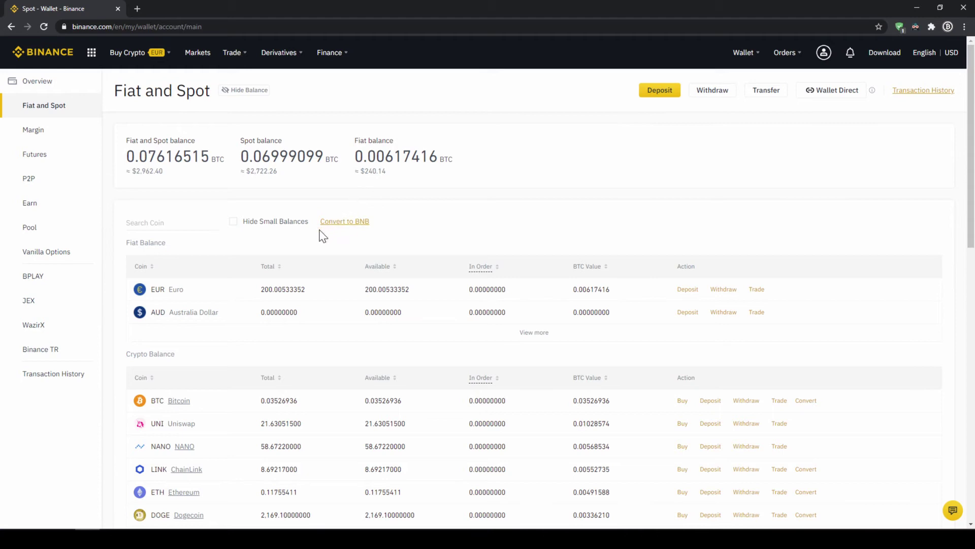
drag(167, 290, 322, 304)
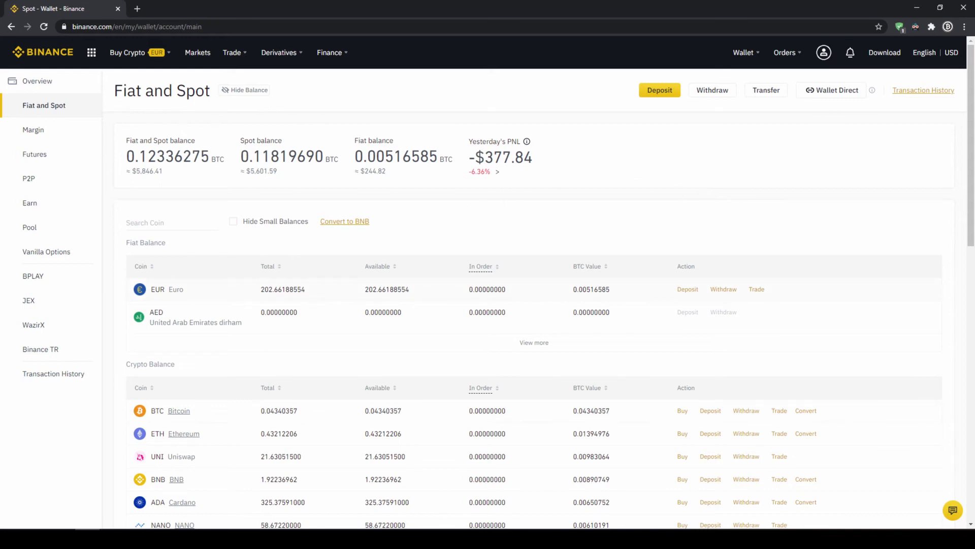
mouse_move(133, 58)
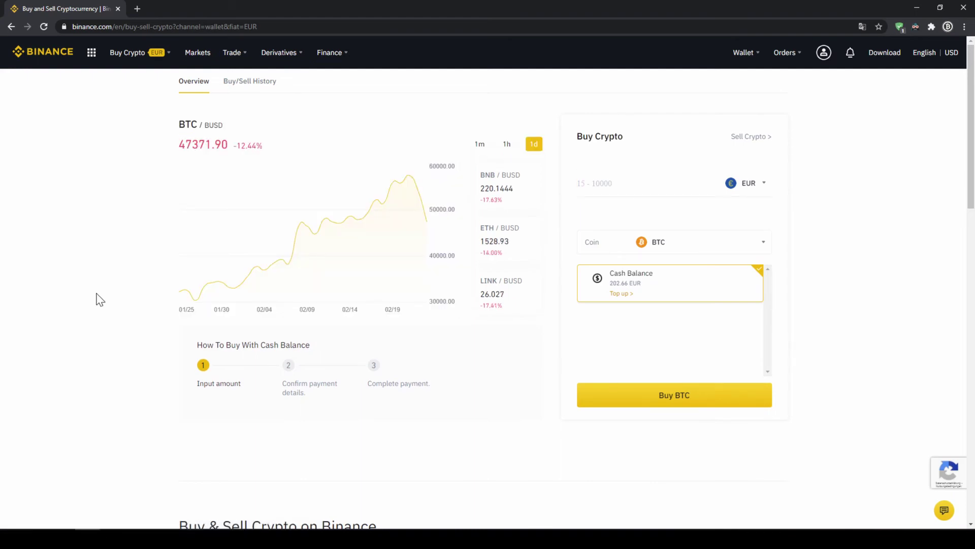
- Keep EUR as the paying currency, pick USDT as the coin, and enter 200 EUR
click(764, 189)
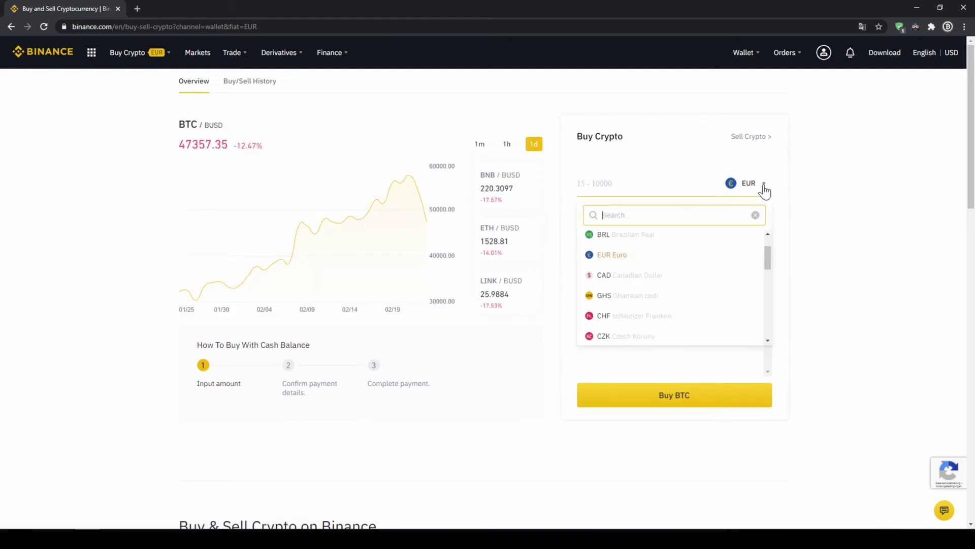
mouse_move(767, 257)
mouse_down()
mouse_move(760, 342)
mouse_move(769, 250)
mouse_up()
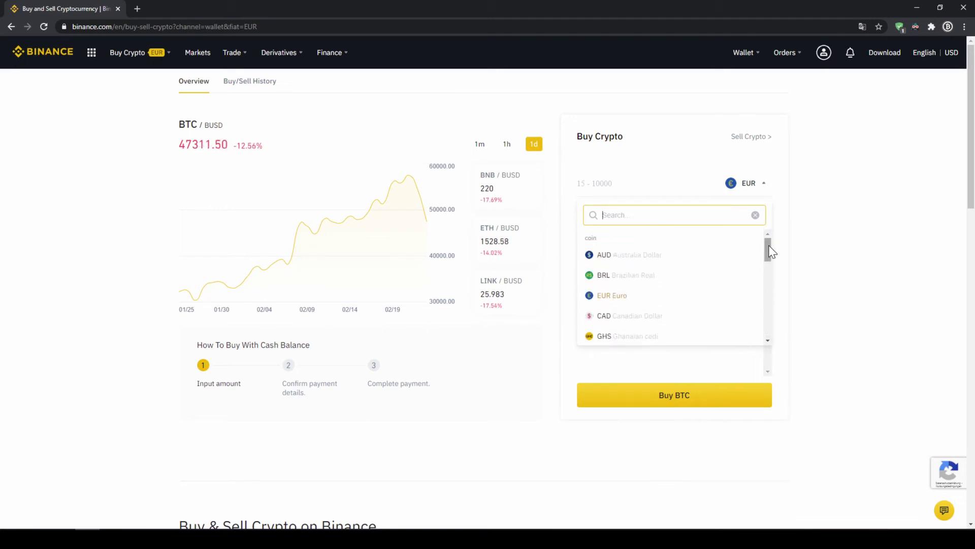
click(760, 192)
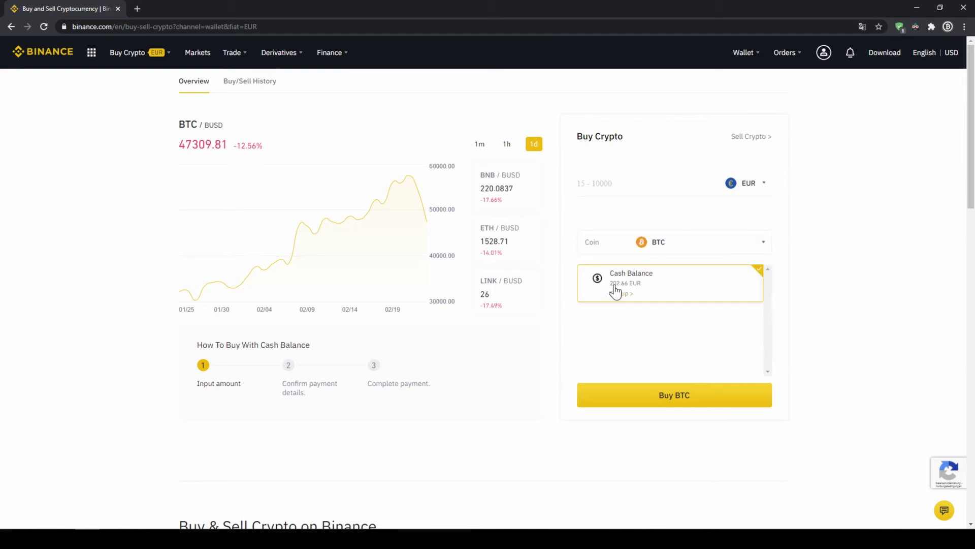
click(654, 243)
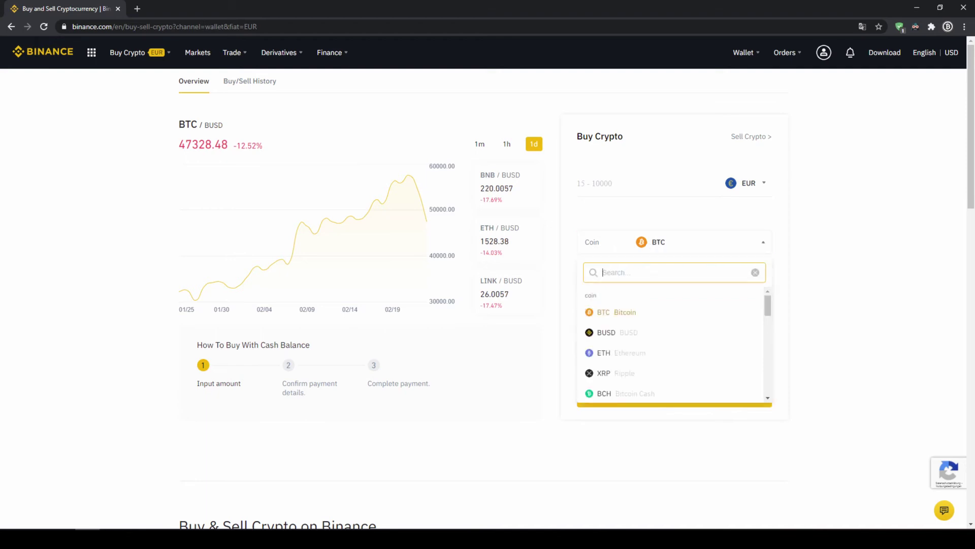
text(usdt)
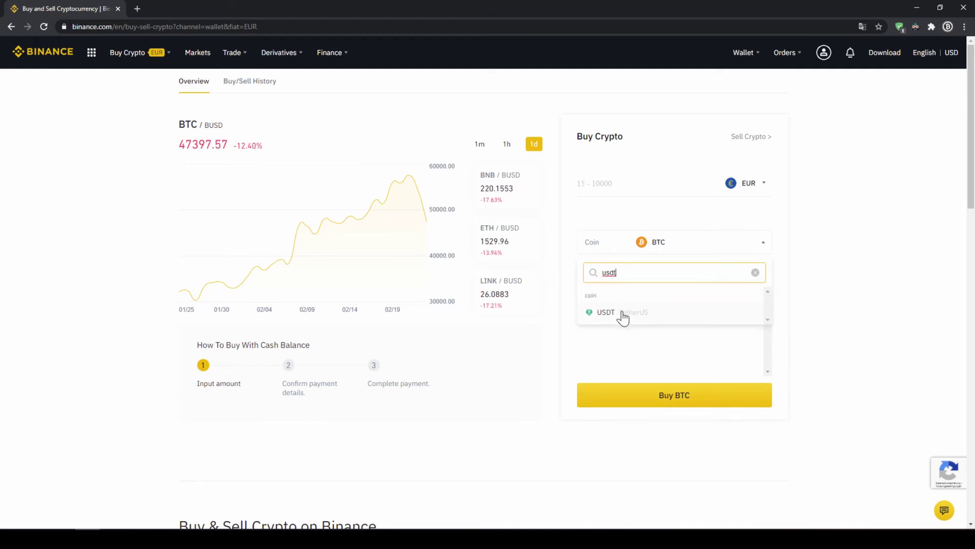
click(621, 315)
click(630, 184)
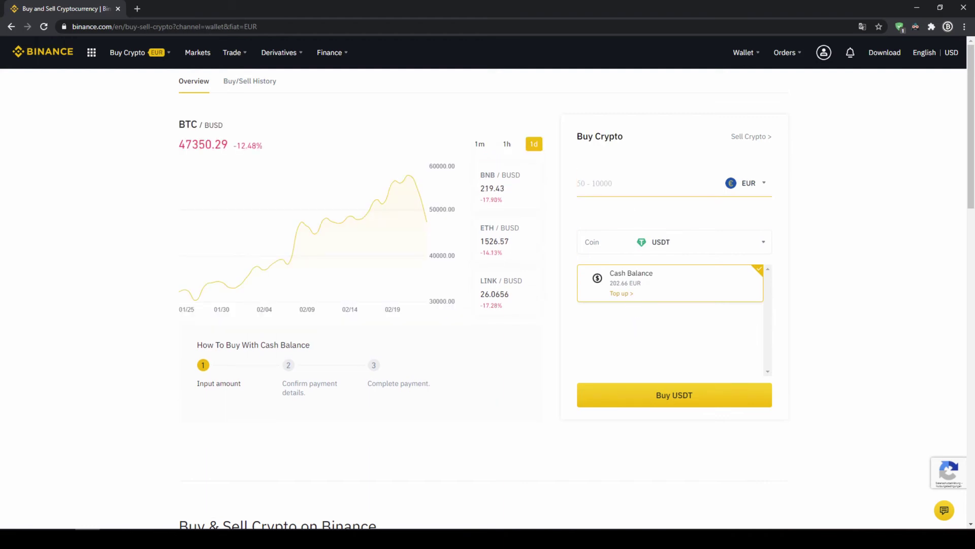
text(200)
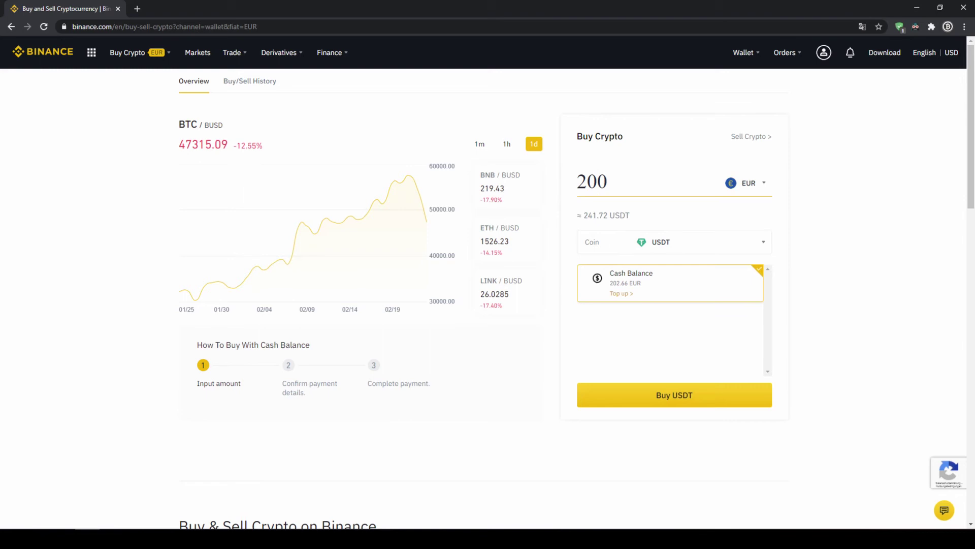
- Review the 241.447563 USDT order, its price, fee and 200 EUR total, then confirm it
click(680, 401)
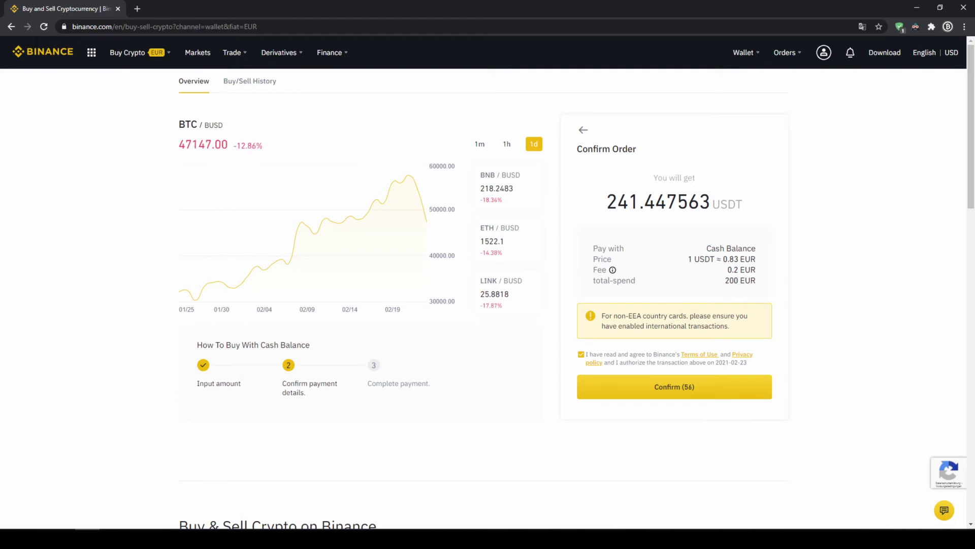
drag(607, 202, 640, 202)
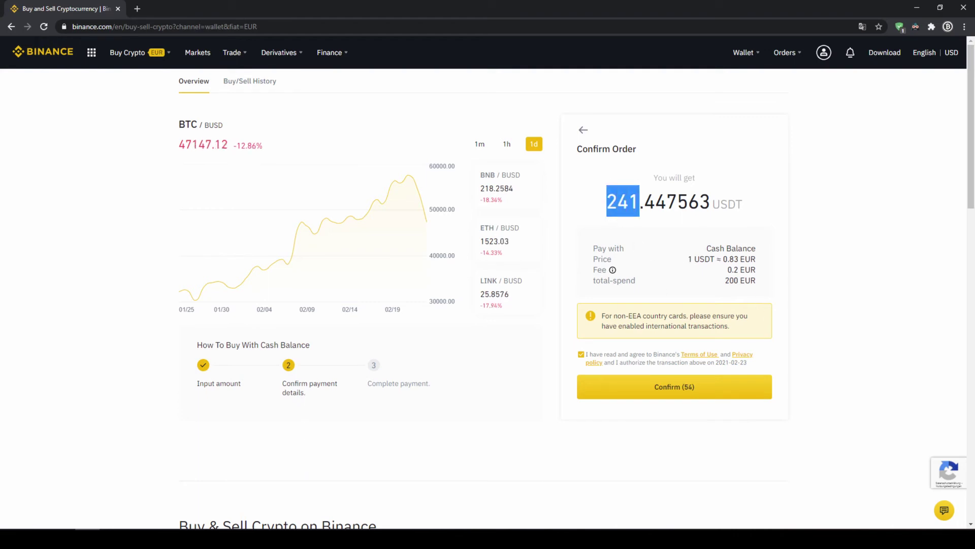
click(600, 204)
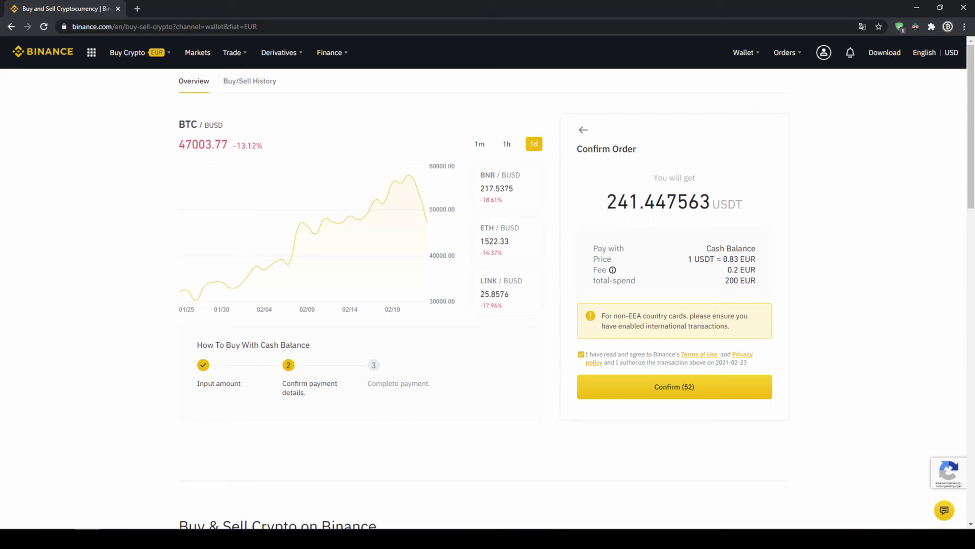
drag(607, 202, 639, 202)
click(640, 202)
drag(710, 258, 638, 281)
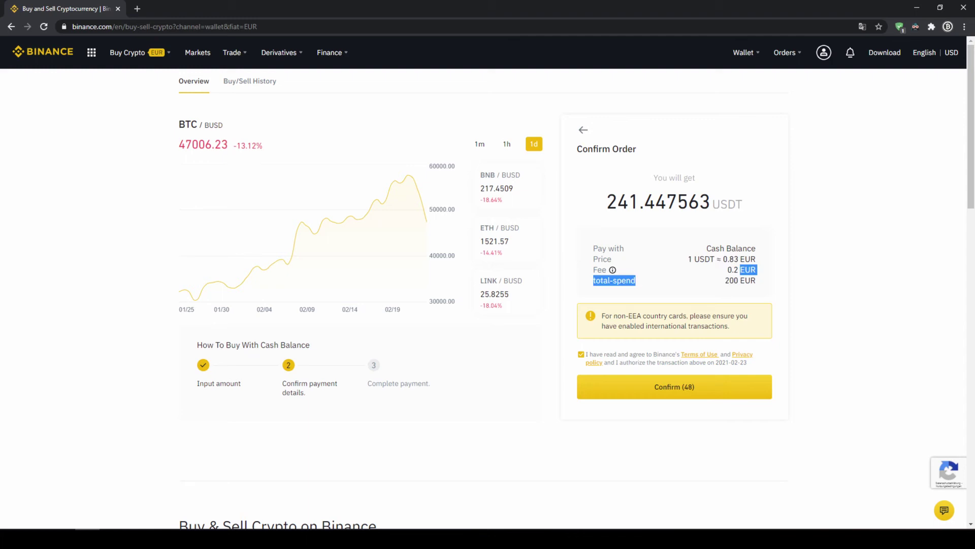
click(638, 281)
drag(729, 280, 760, 284)
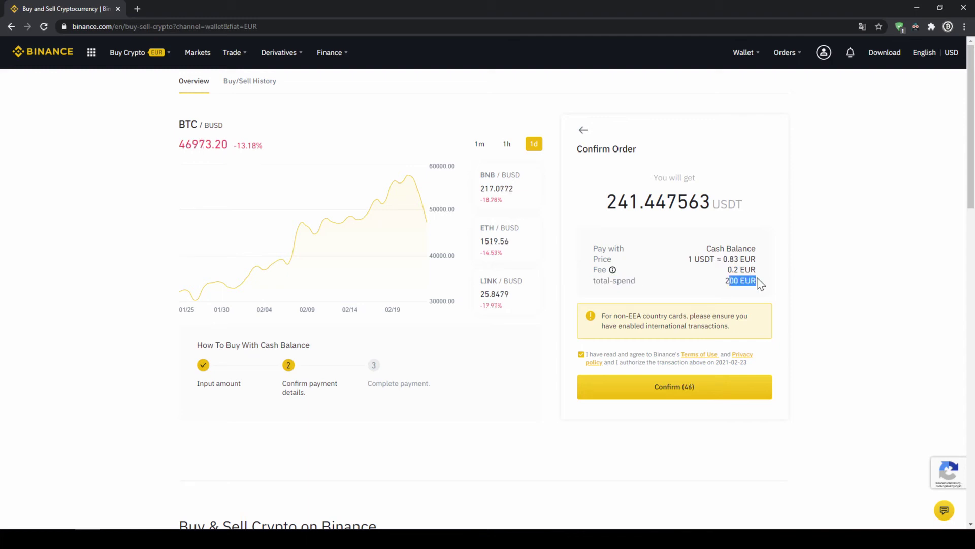
click(760, 283)
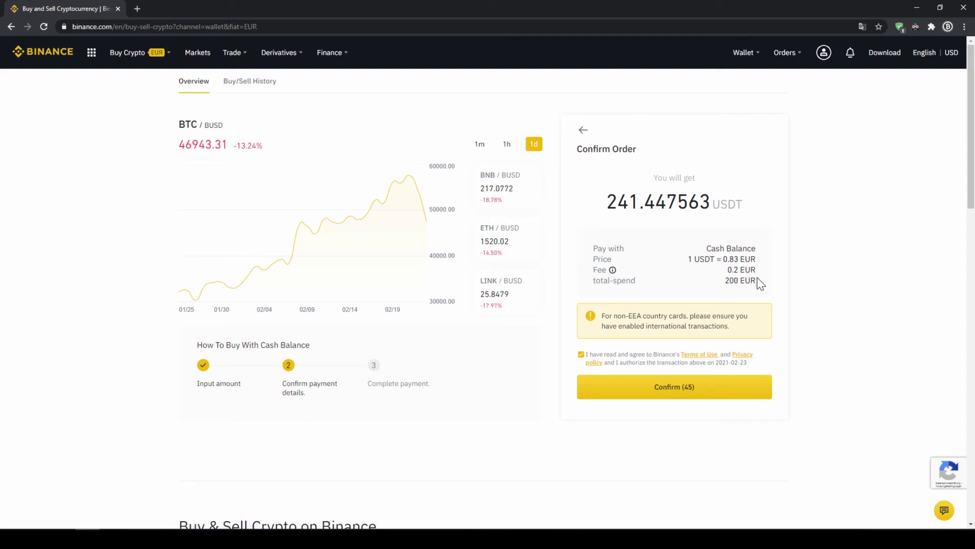
click(697, 394)
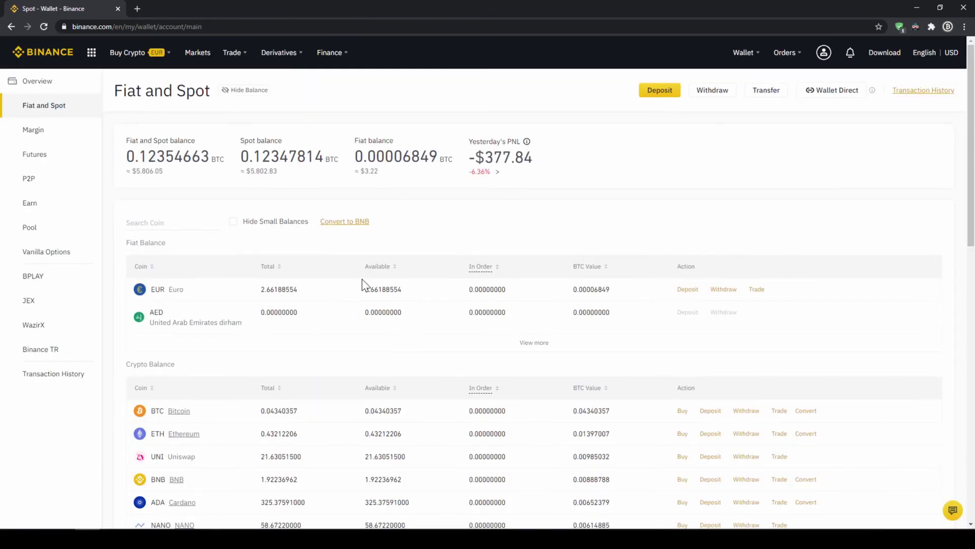
- Highlight the remaining 2.66188554 EUR and the USDT total of 241.46490760 in the wallet
drag(235, 297, 298, 304)
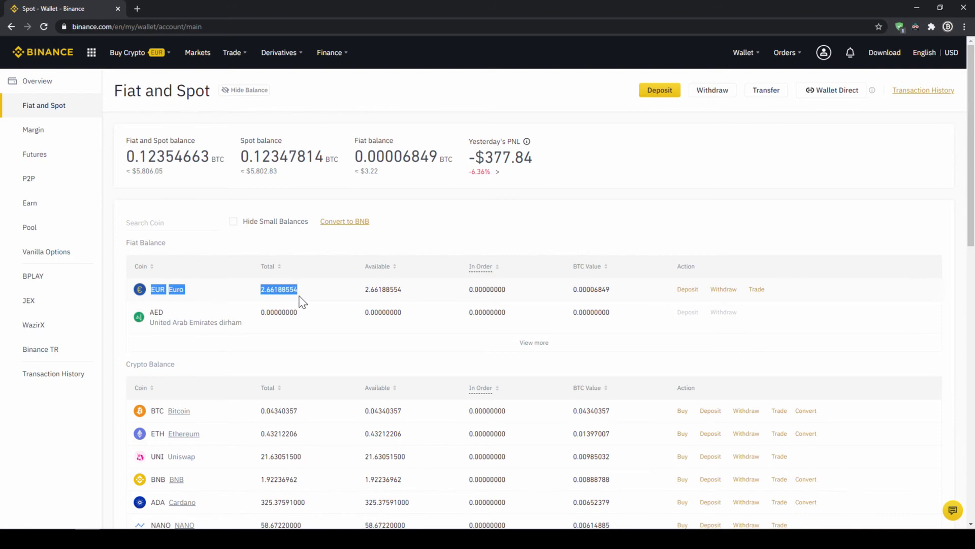
click(310, 296)
scroll(310, 297, down, 4)
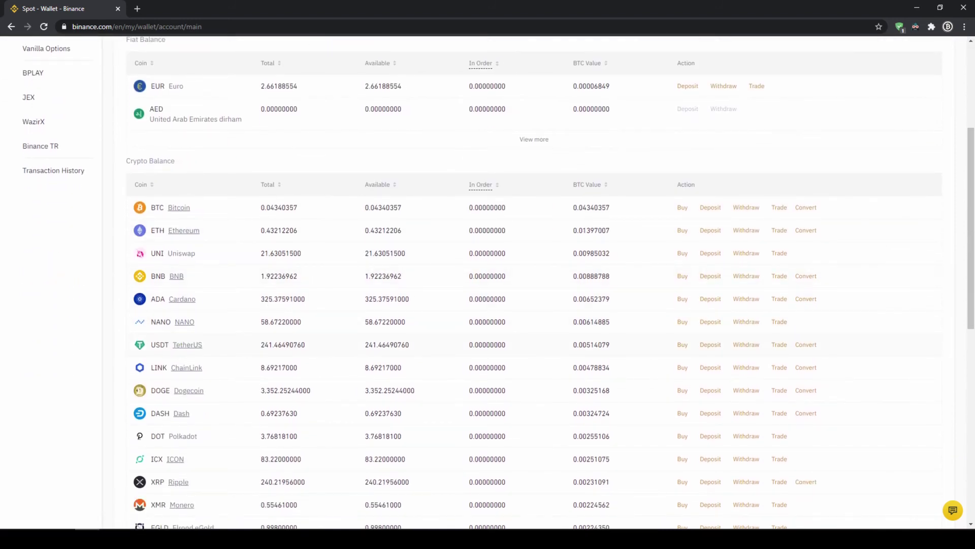
drag(261, 349, 311, 349)
click(335, 354)
scroll(337, 355, up, 4)
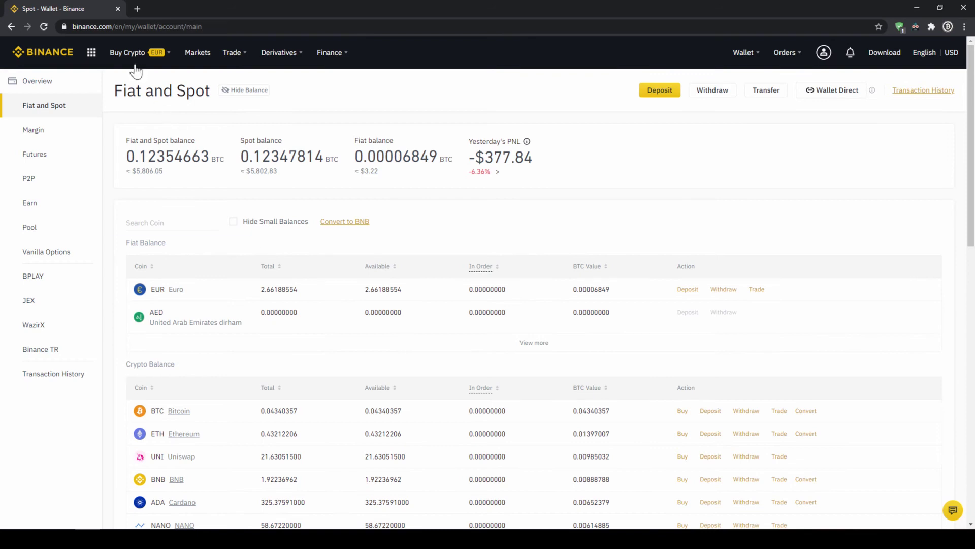
- Open Buy Crypto with Credit/Debit Card, keeping EUR as the payment currency
mouse_move(133, 62)
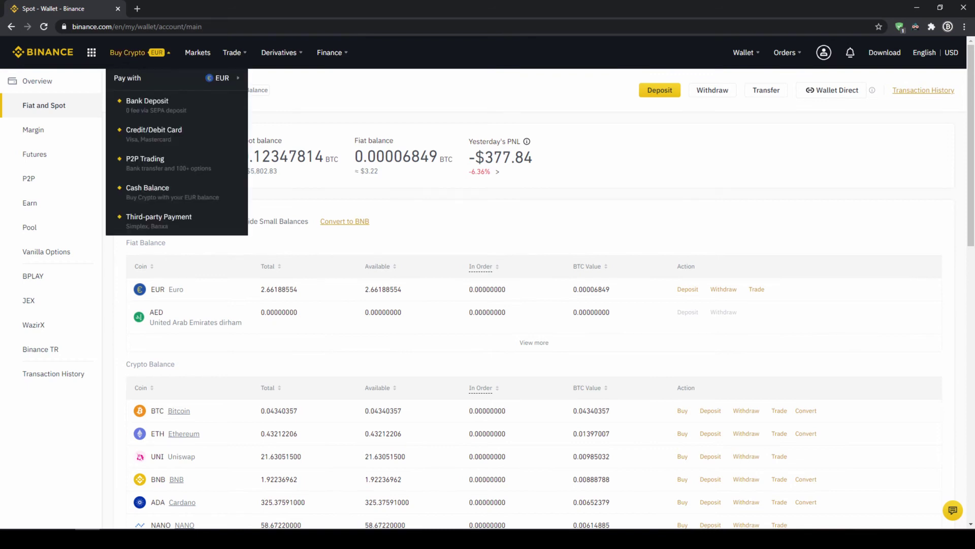
click(147, 140)
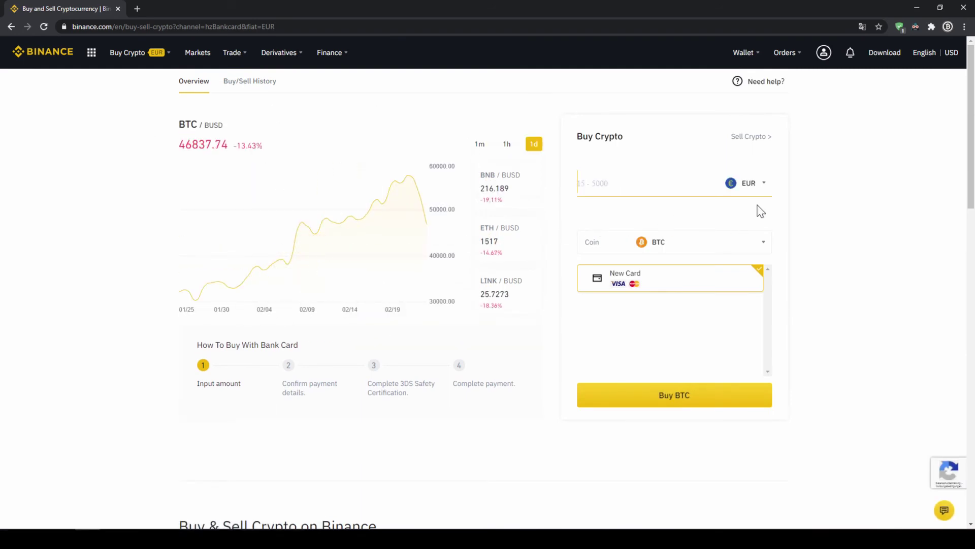
click(761, 185)
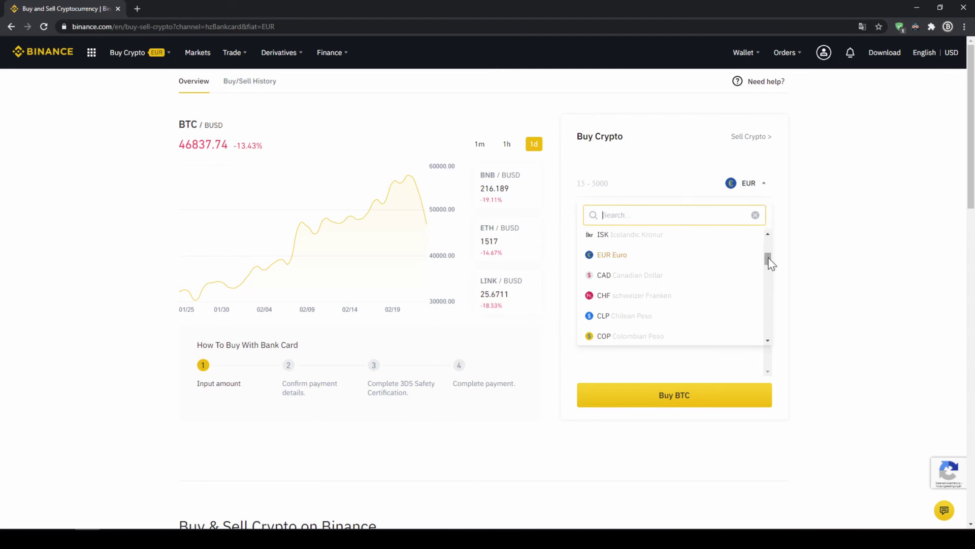
mouse_move(767, 258)
mouse_down()
mouse_move(771, 291)
mouse_move(763, 263)
mouse_up()
click(806, 221)
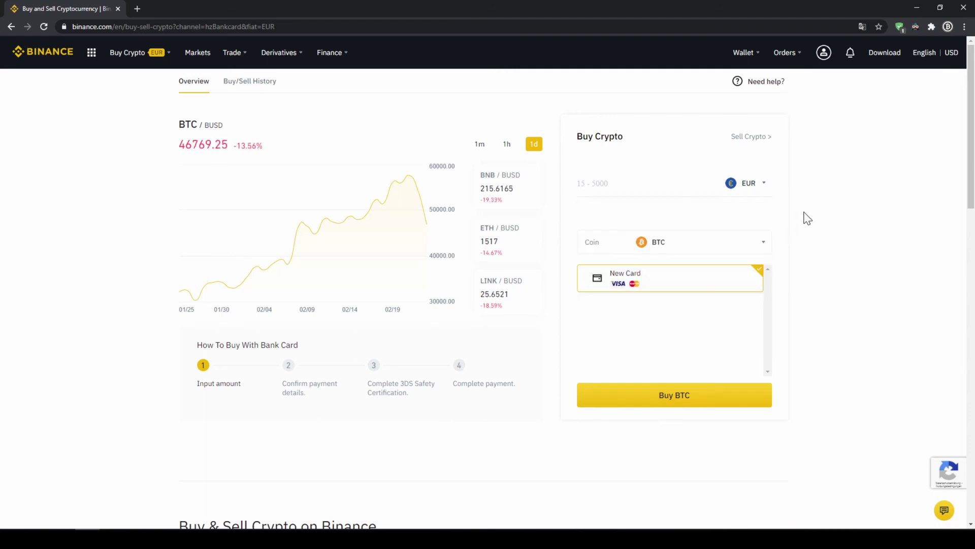
- Try buying USDT with 500 EUR (about 604.22 USDT), then reset the form to empty
click(712, 249)
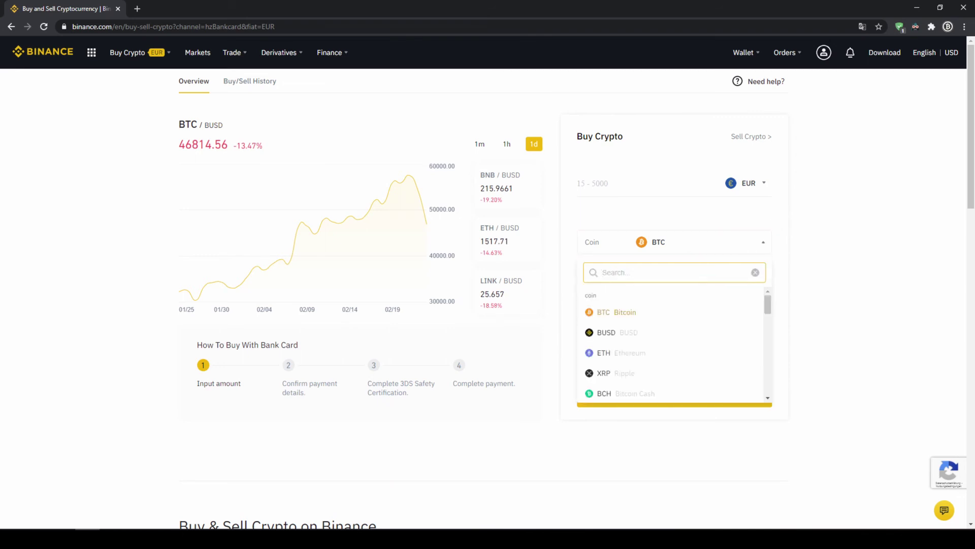
text(usdt)
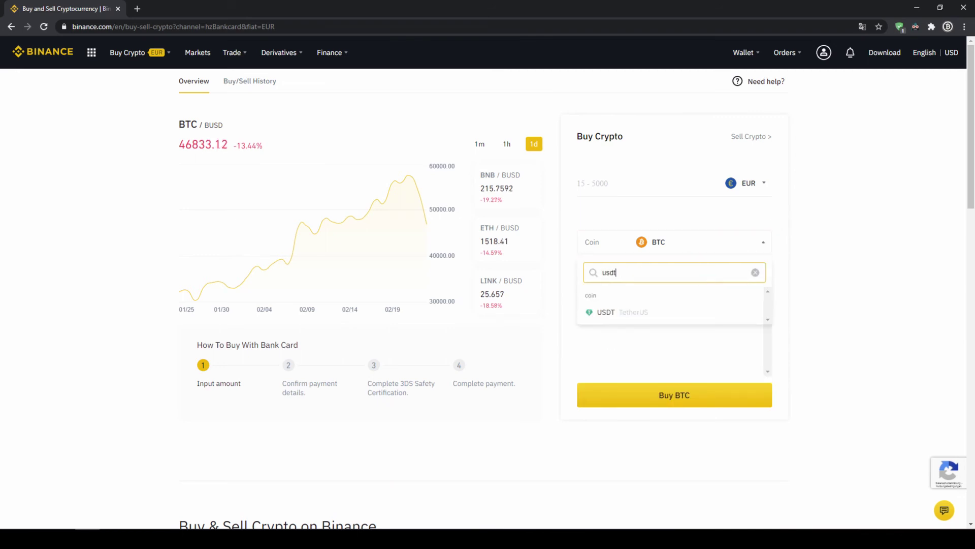
click(633, 316)
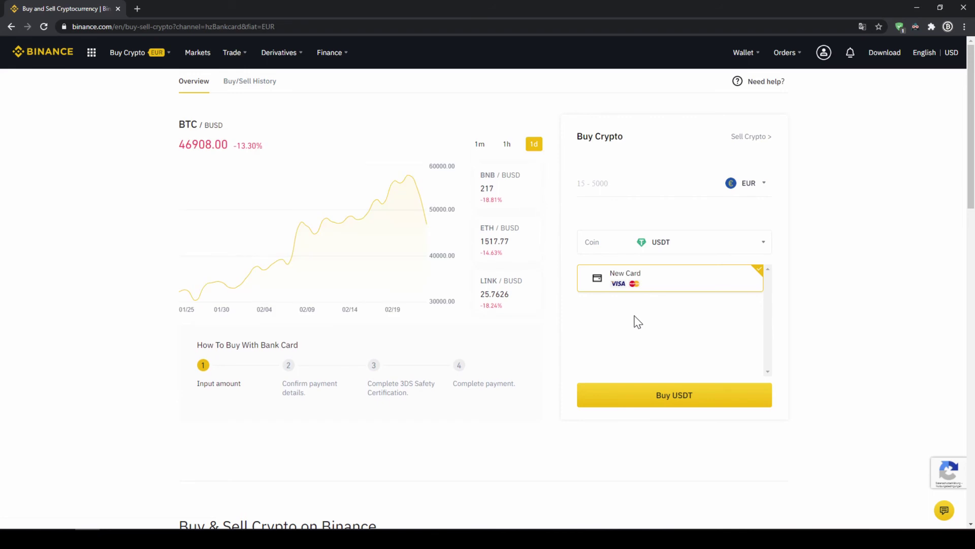
click(630, 193)
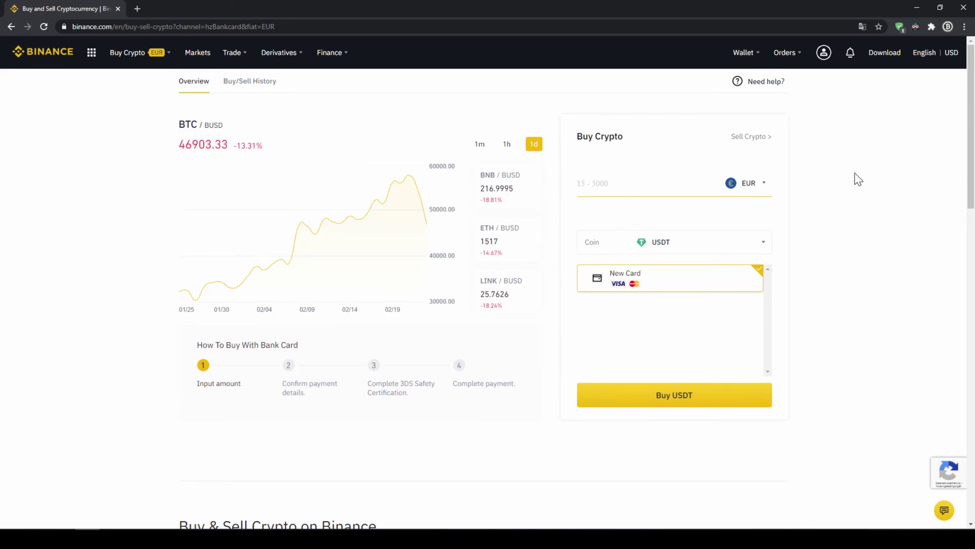
text(500)
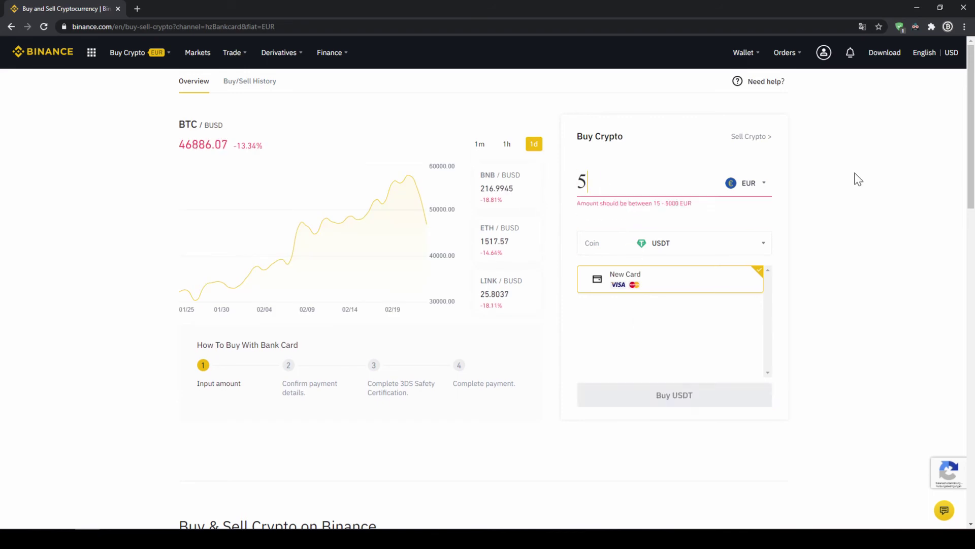
click(823, 191)
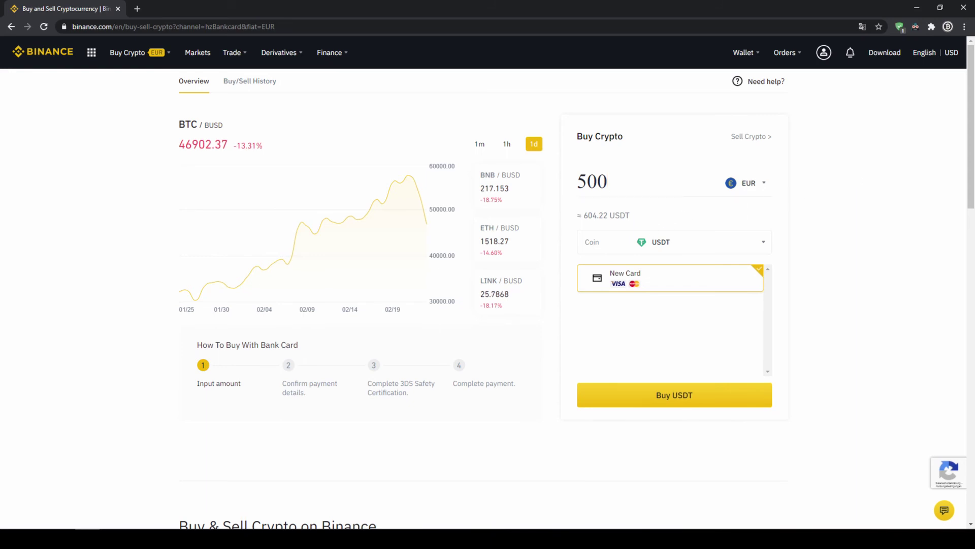
drag(584, 215, 629, 216)
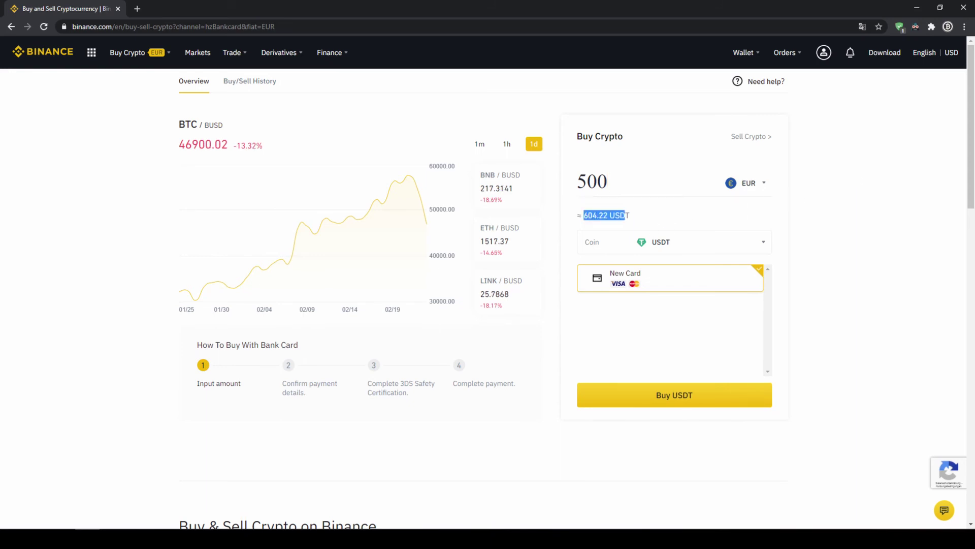
click(637, 219)
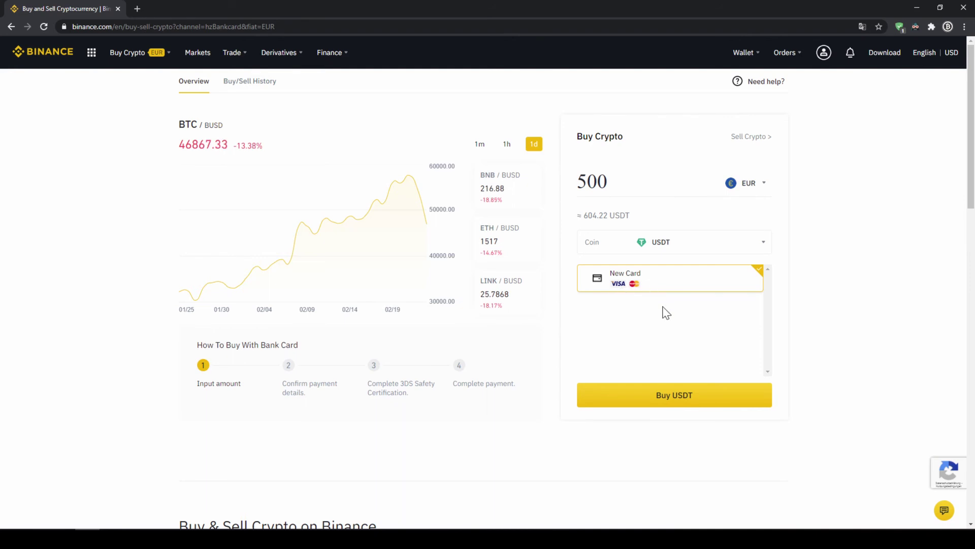
click(713, 400)
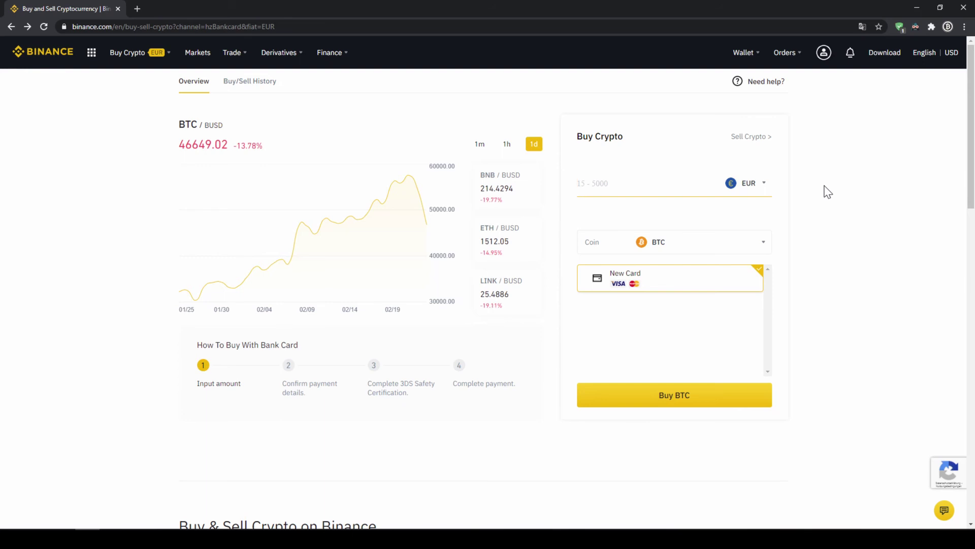
- Reopen Fiat and Spot and highlight the USDT total of 241.46490760 in Crypto Balance
mouse_move(743, 69)
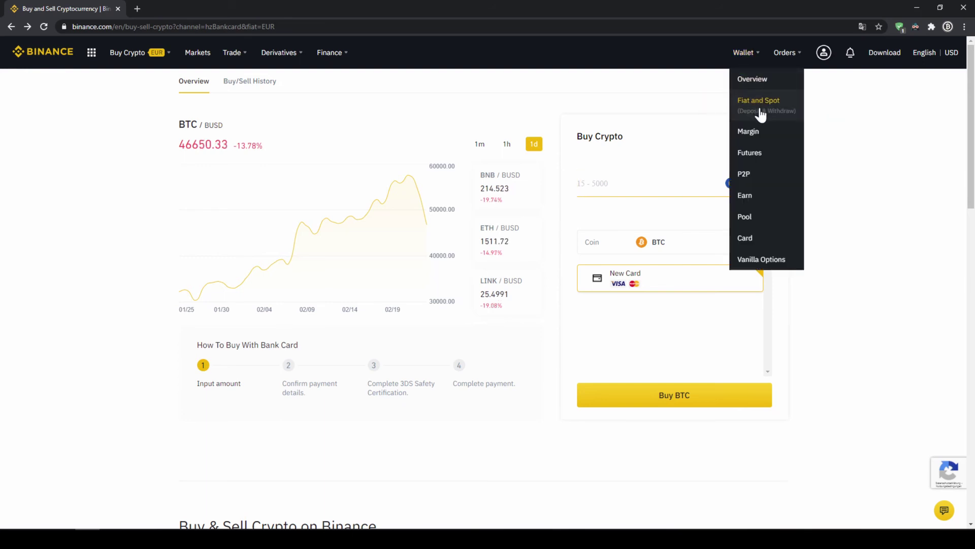
click(760, 109)
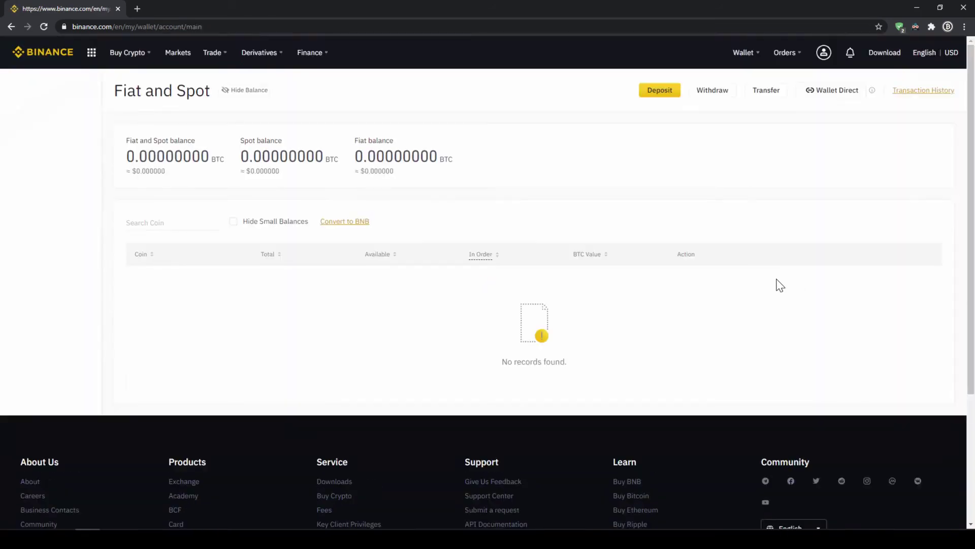
scroll(425, 294, down, 4)
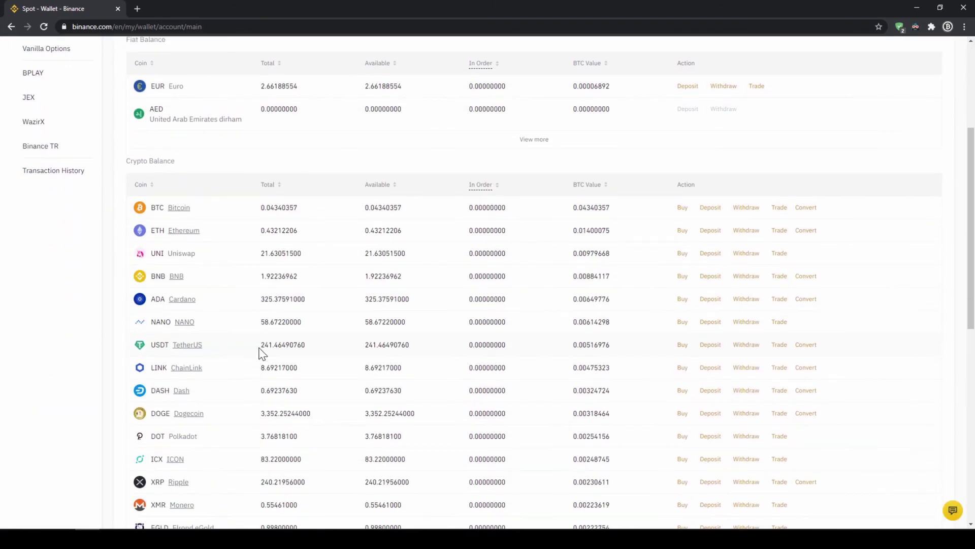
drag(261, 351, 313, 349)
click(315, 349)
scroll(314, 350, up, 4)
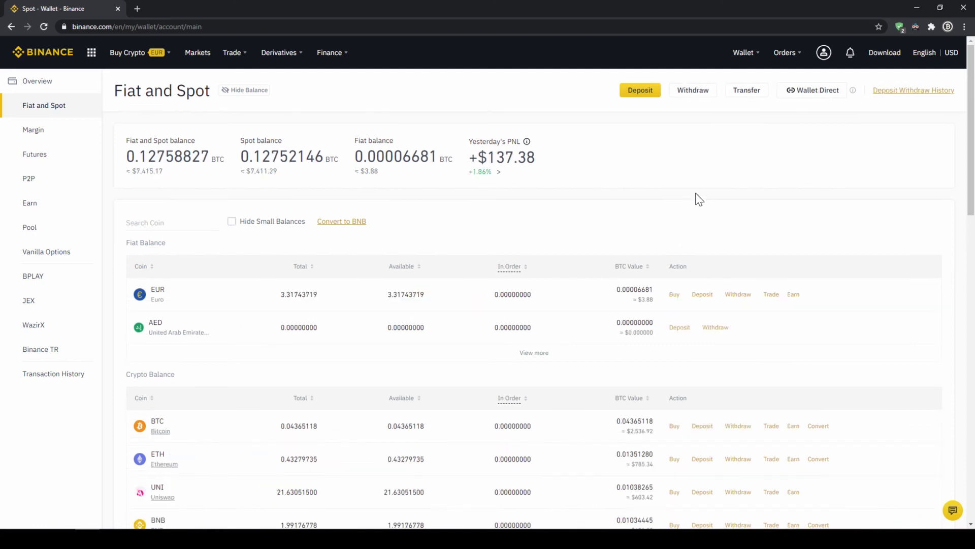
- Show the FIAT Markets pairs and search 'aliceusdt' so only ALICE/USDT remains
click(198, 56)
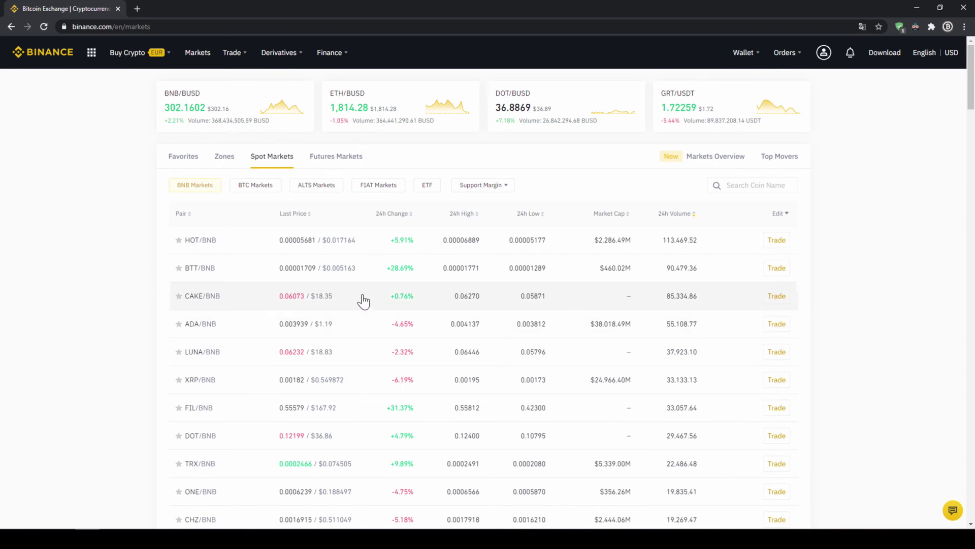
click(370, 186)
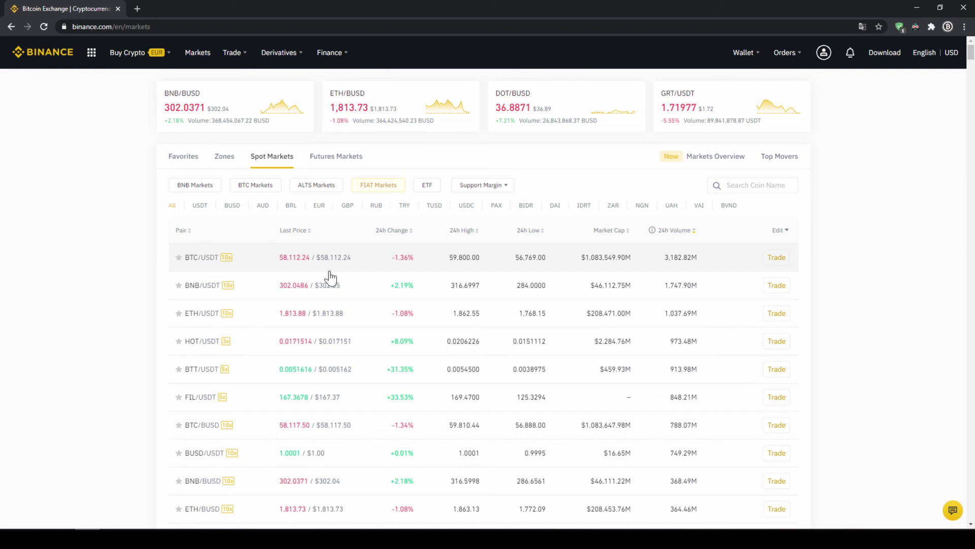
click(752, 185)
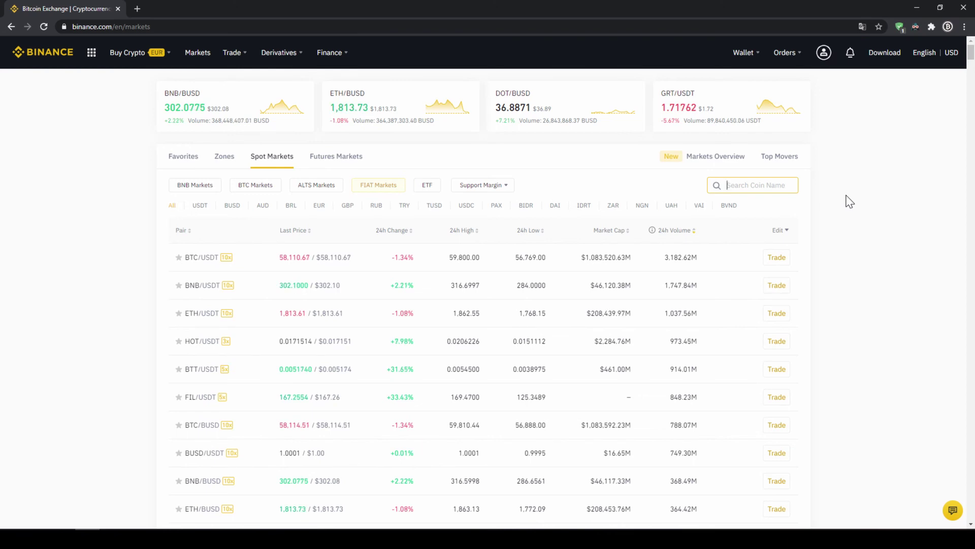
text(a)
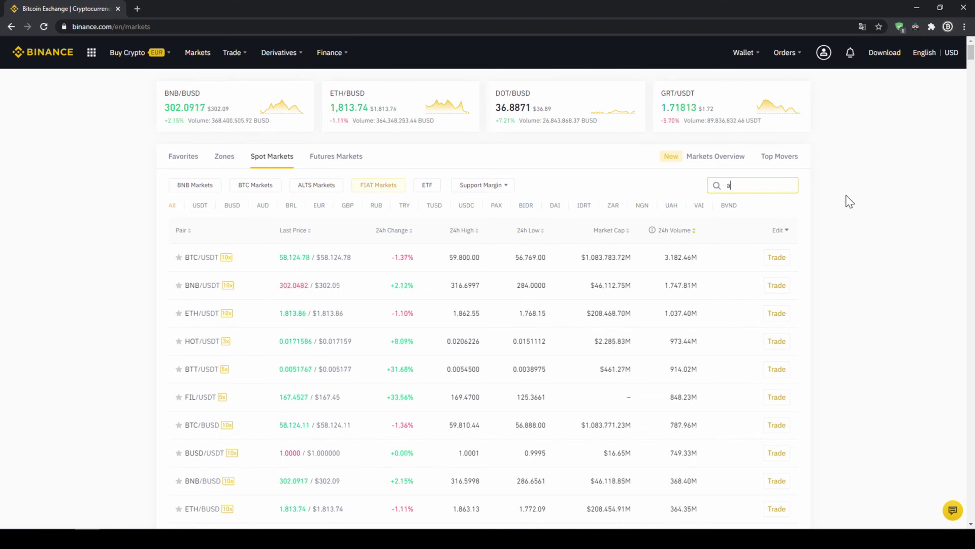
text(lice)
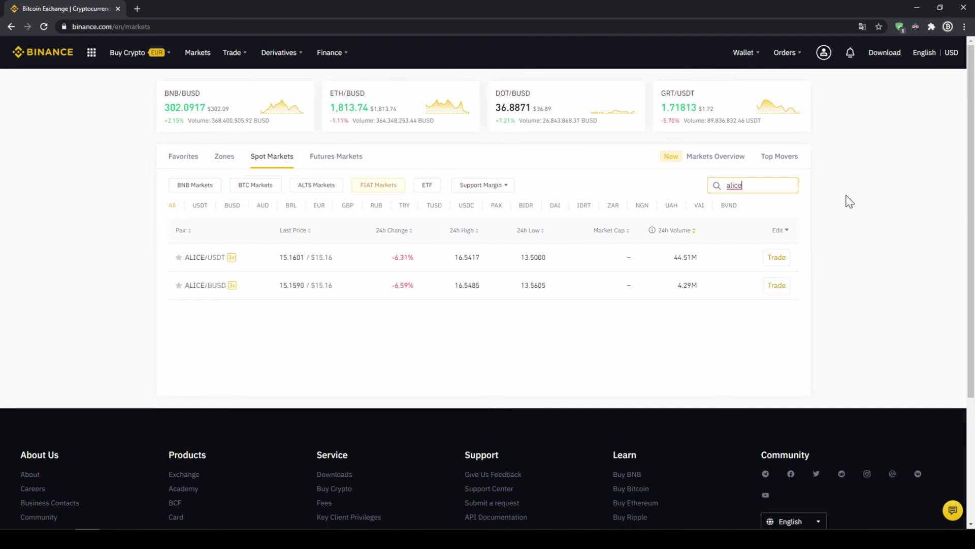
key(BackSpace)
text(eusdt)
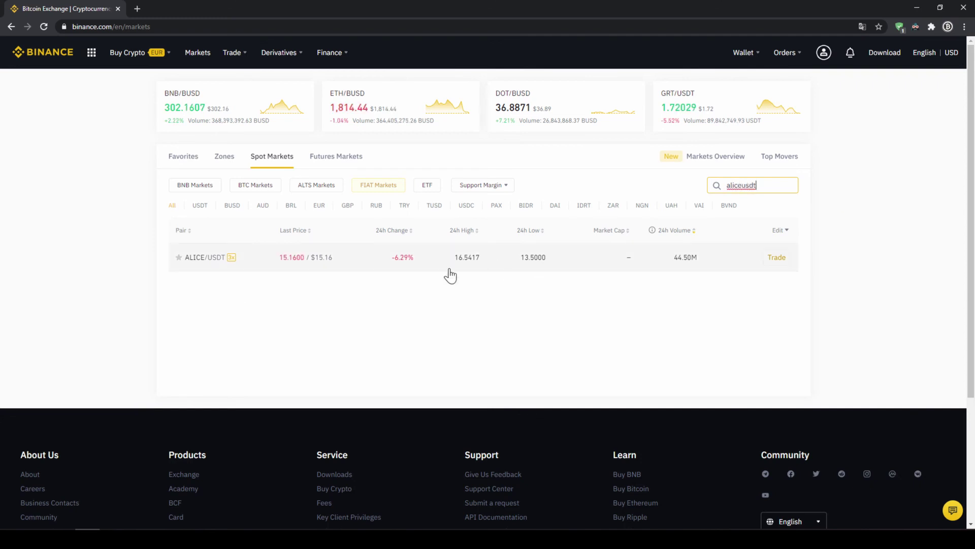
- Open the ALICE/USDT spot trading page and switch the buy form to a Market order
click(275, 258)
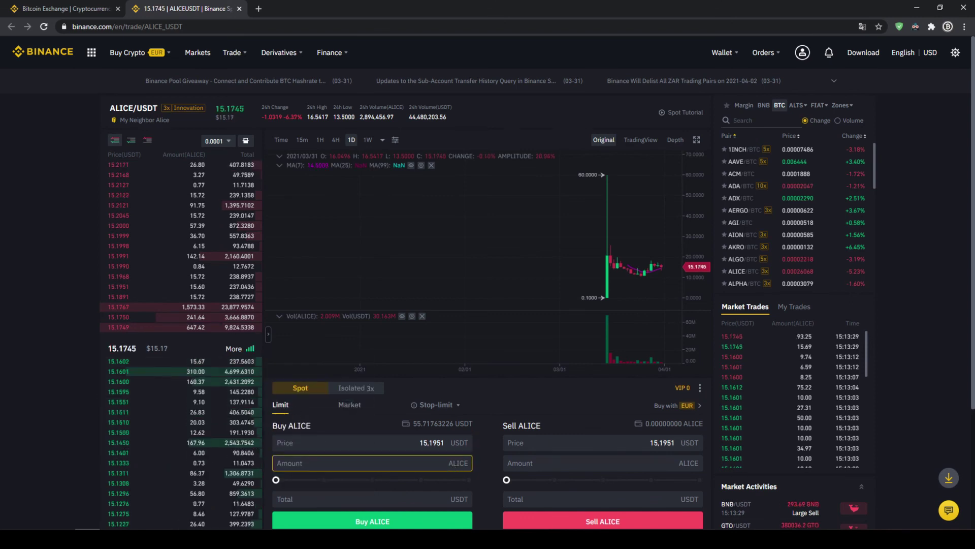
click(447, 442)
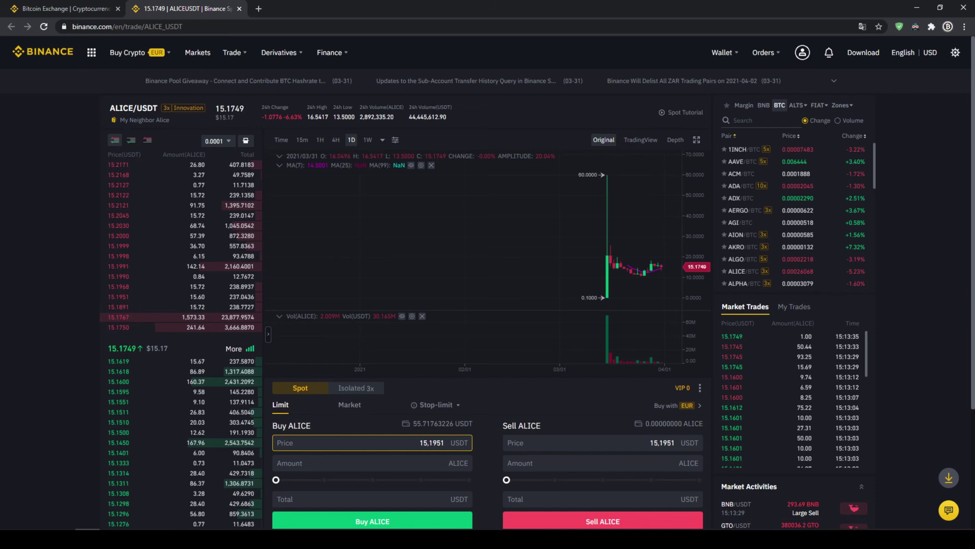
click(349, 406)
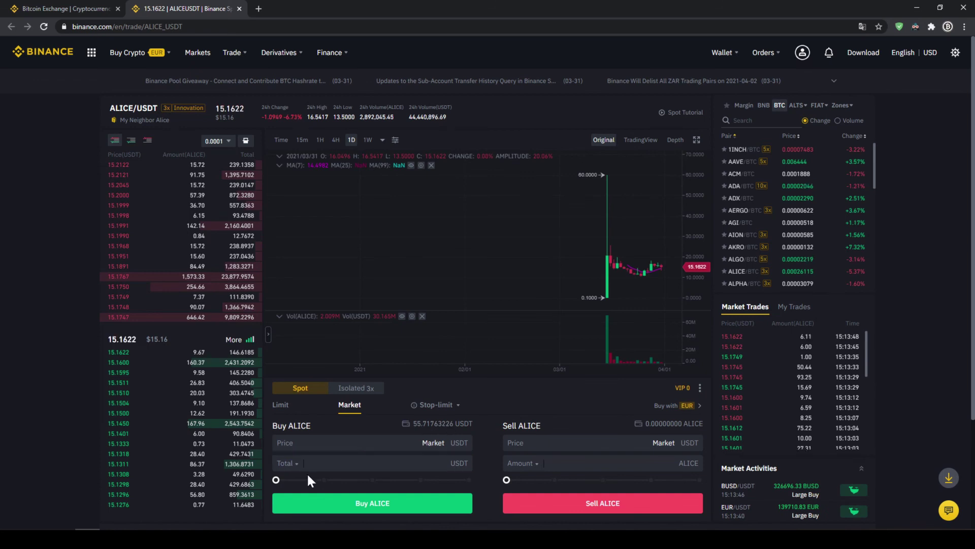
- Drag the Buy ALICE slider to fill a Total of 55.691883 USDT
drag(276, 479, 463, 475)
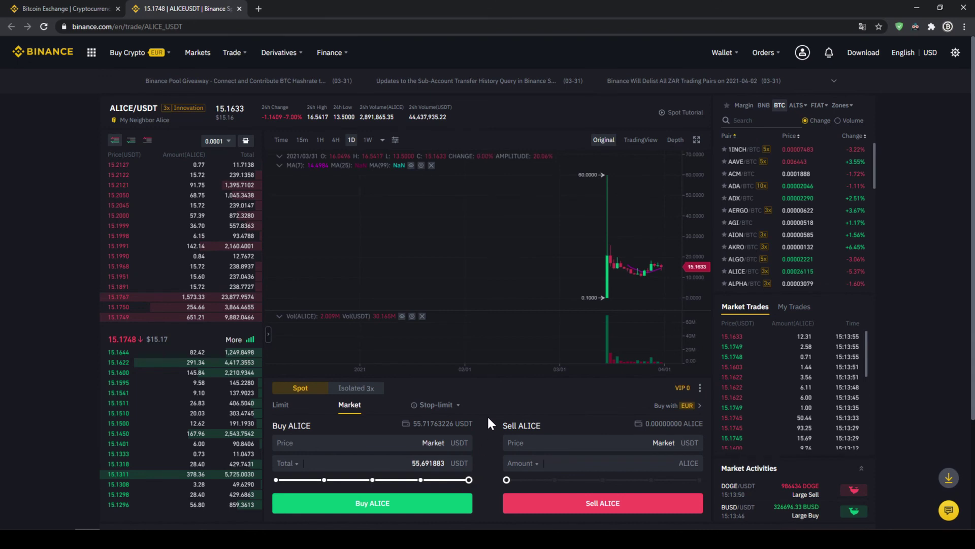